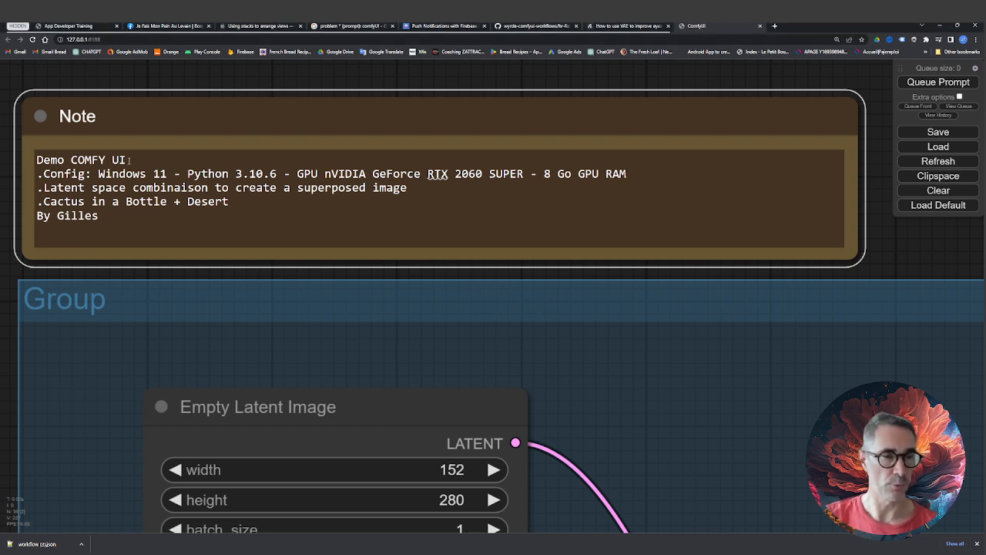
Read the Note's demo title, its latent space line and the "Cactus in a Bottle + Desert" line
drag(128, 159, 36, 160)
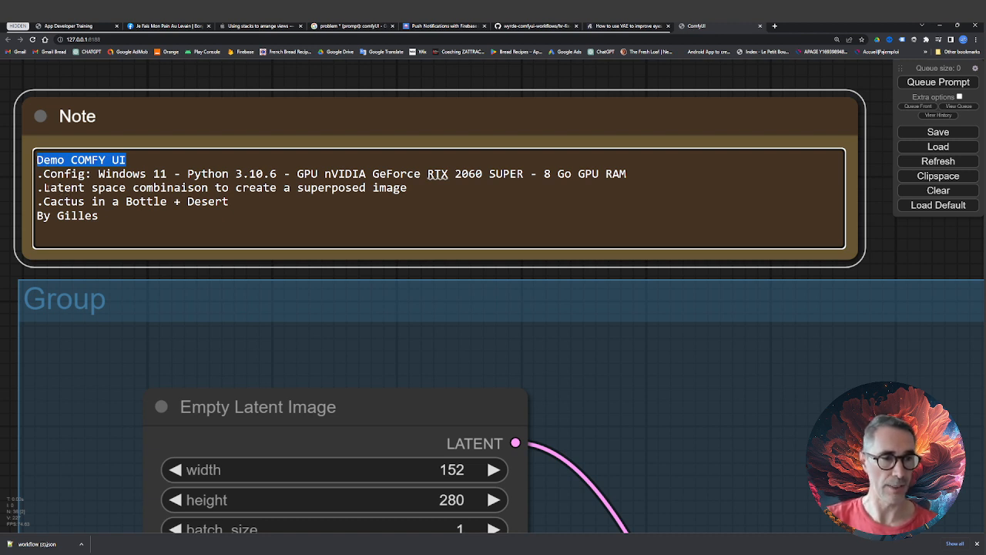
drag(44, 187, 128, 187)
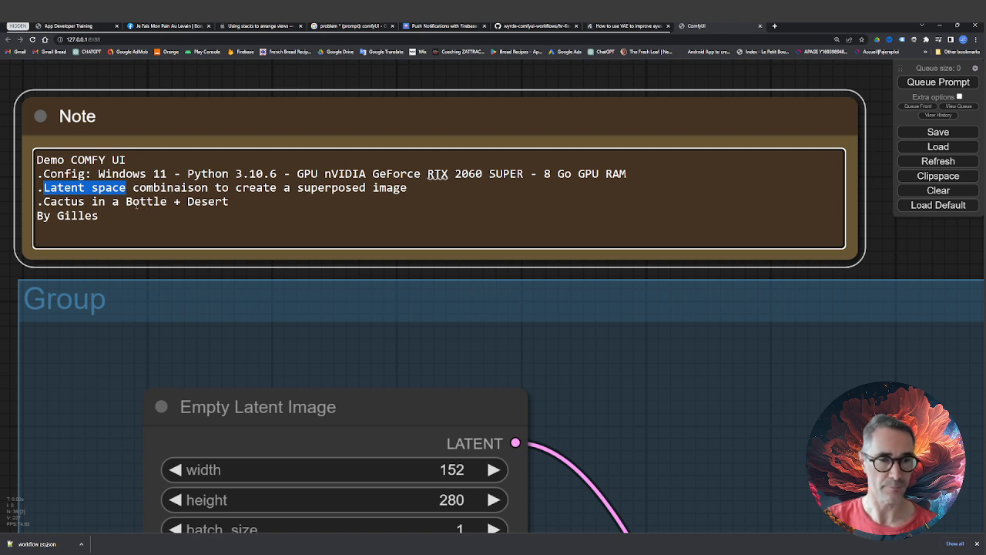
drag(43, 201, 231, 201)
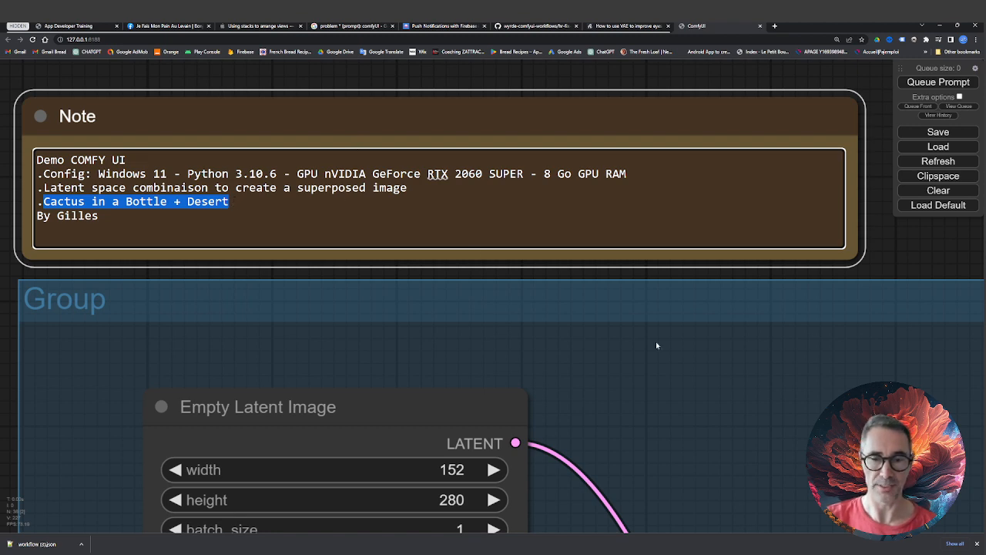
Examine the composite image in the middle group's Save Image node up close
scroll(726, 411, down, 15)
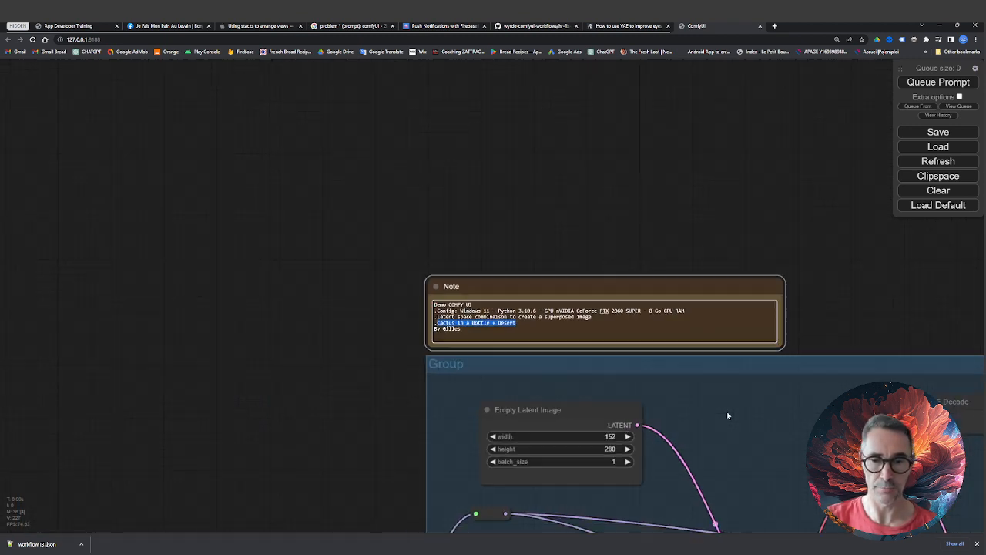
drag(894, 334, 530, 240)
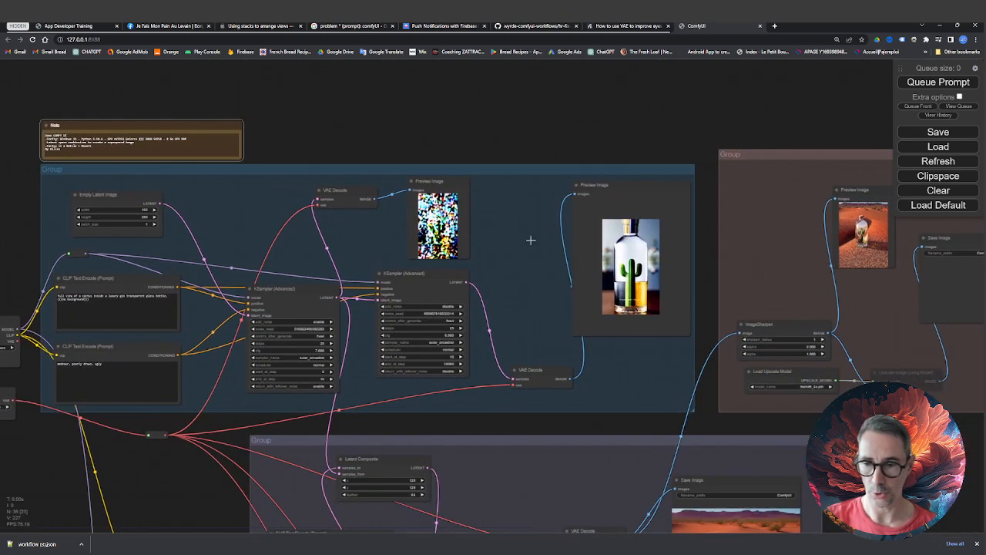
drag(896, 494, 686, 215)
scroll(557, 318, up, 10)
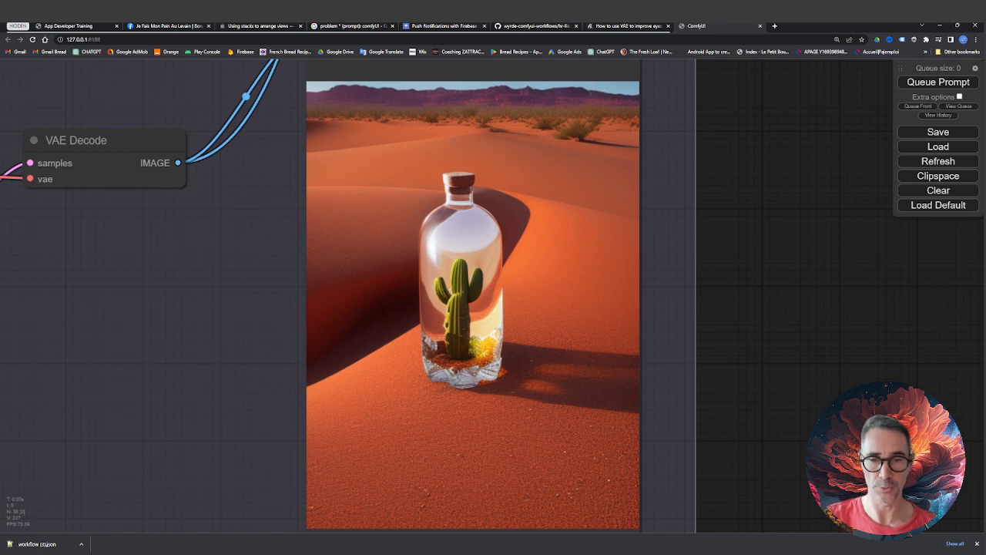
scroll(457, 373, down, 3)
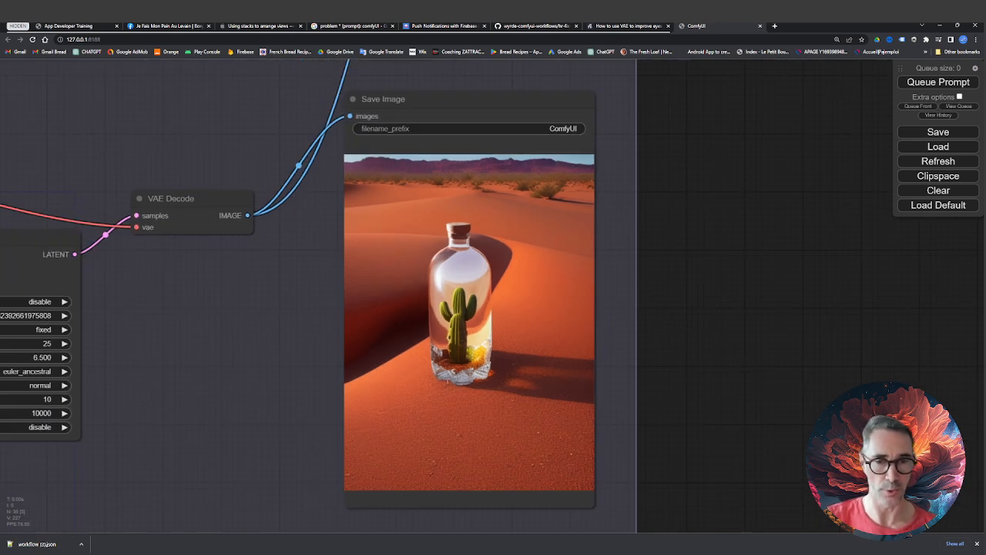
scroll(448, 382, down, 10)
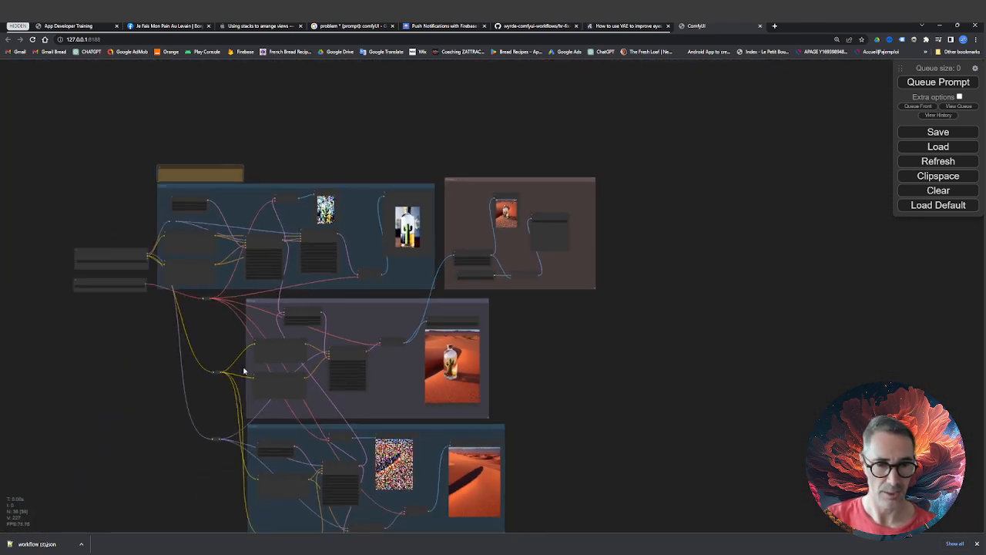
Look over the workflow's node groups and read the hardware configuration line in the Note
drag(115, 357, 295, 365)
scroll(295, 366, up, 3)
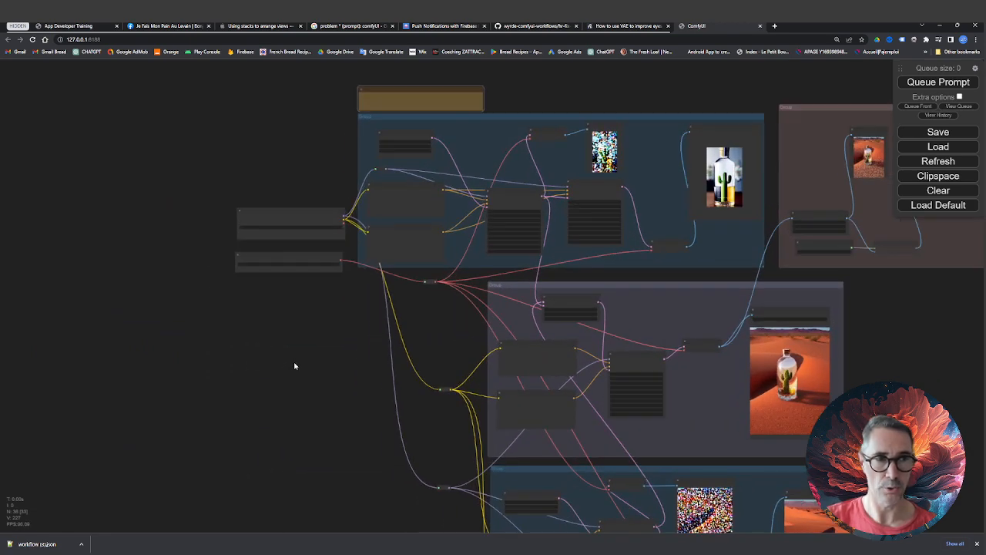
scroll(302, 326, up, 1)
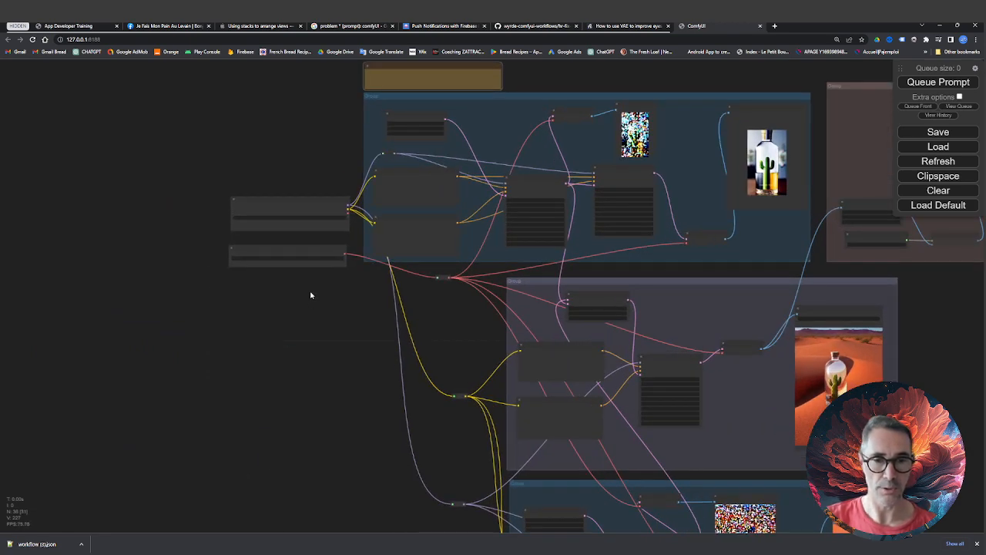
drag(312, 295, 309, 379)
scroll(309, 379, up, 10)
drag(365, 78, 208, 402)
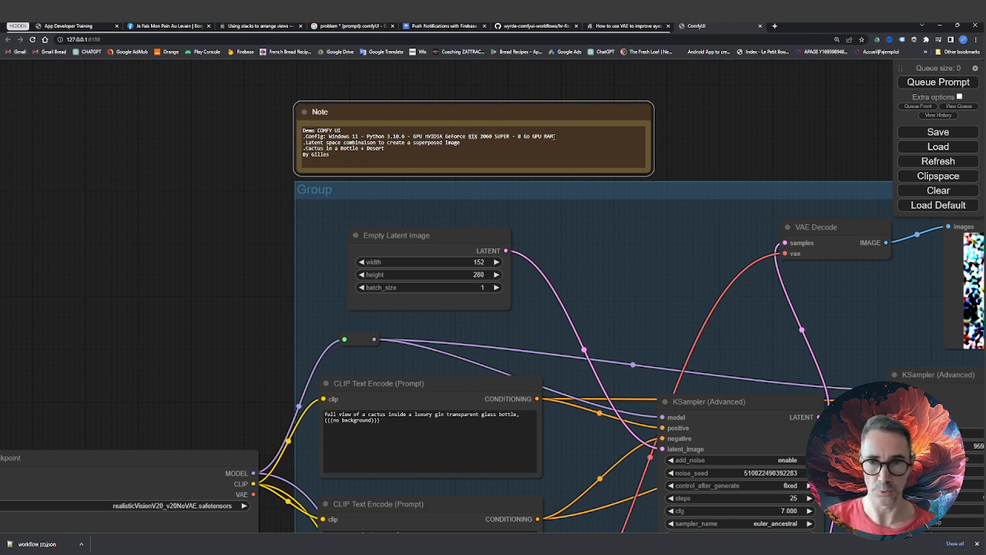
Examine the Load Checkpoint and Load VAE nodes and follow their links into the node groups
drag(200, 318, 397, 79)
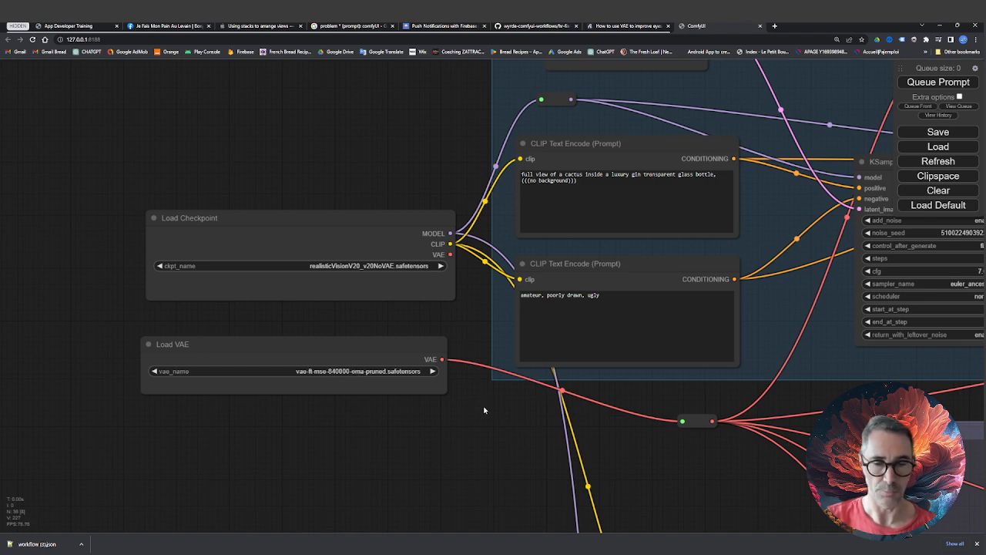
drag(484, 409, 307, 376)
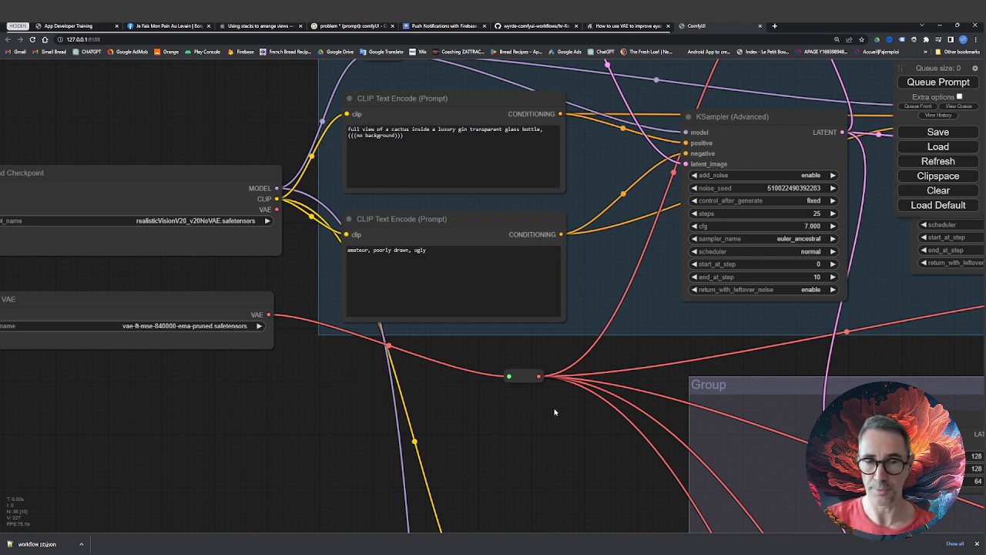
scroll(556, 412, down, 3)
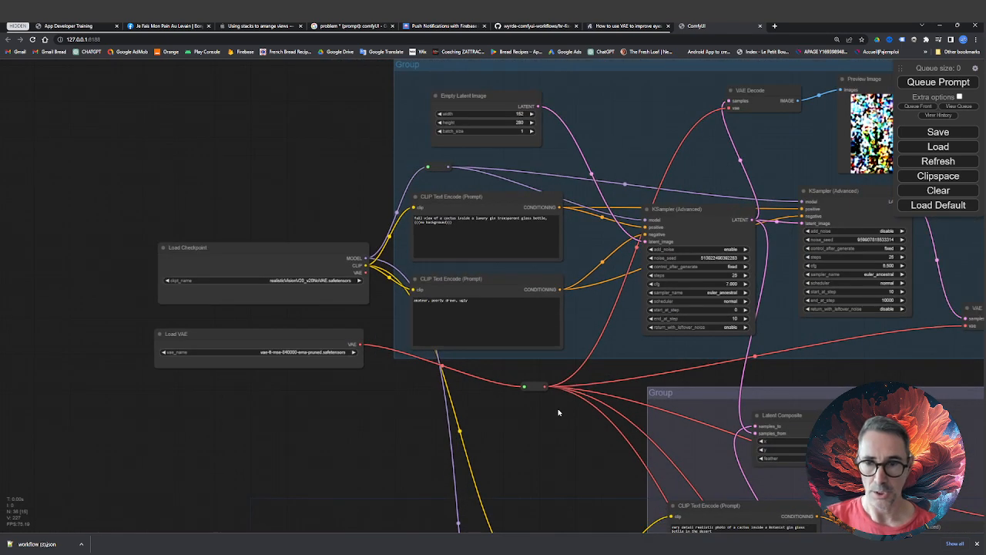
drag(559, 412, 393, 260)
scroll(395, 269, down, 2)
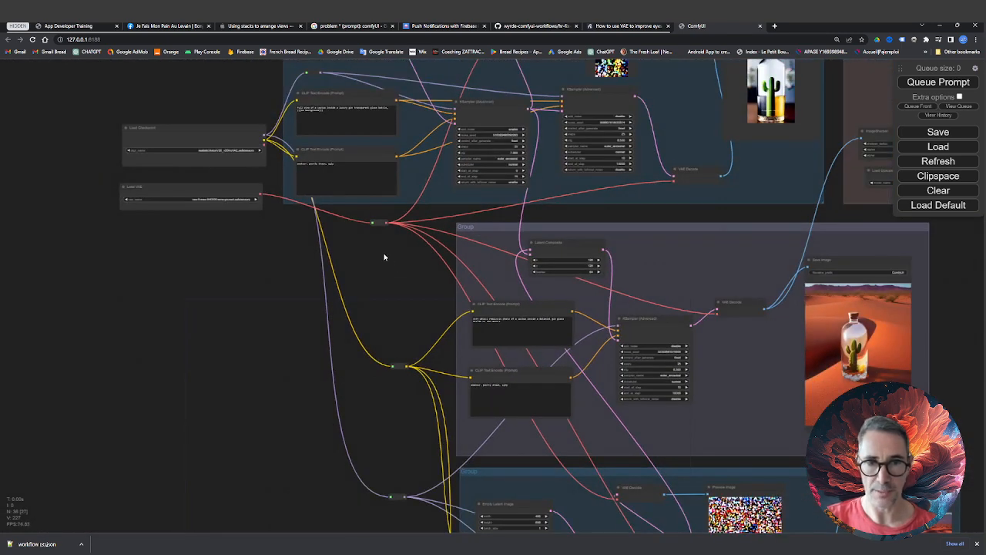
Move the Save Image node in the upscale group slightly up and to the right, beside the Preview Image node
scroll(398, 285, down, 6)
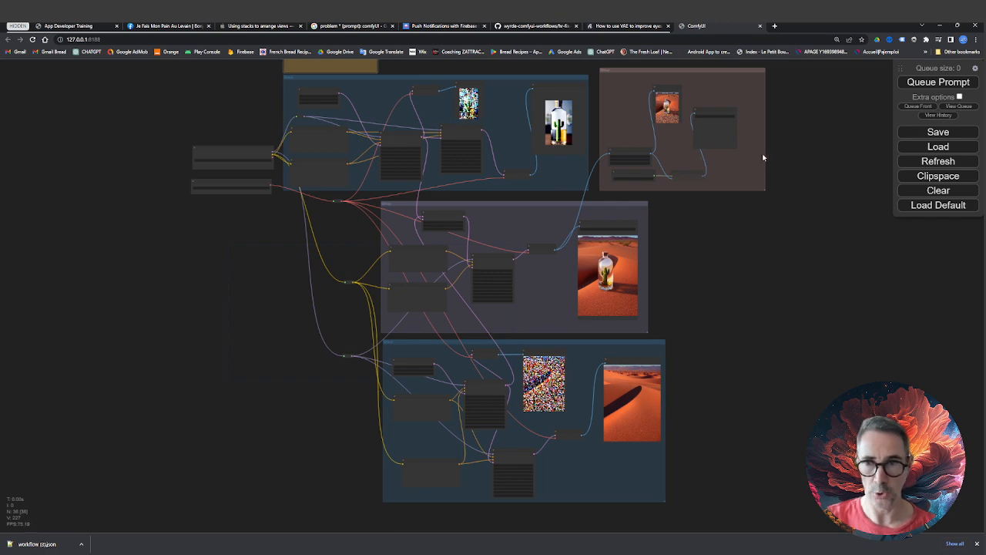
scroll(762, 158, up, 9)
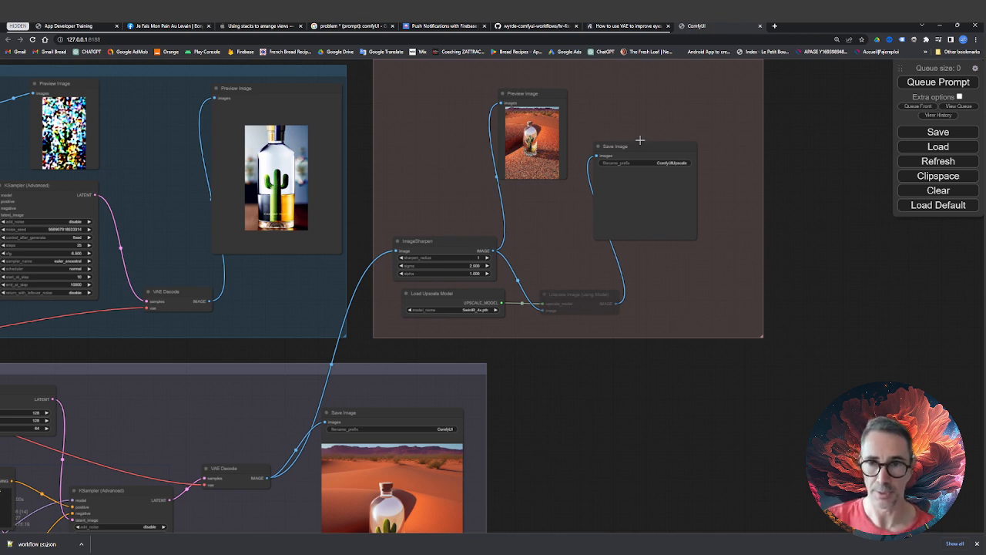
drag(638, 145, 661, 127)
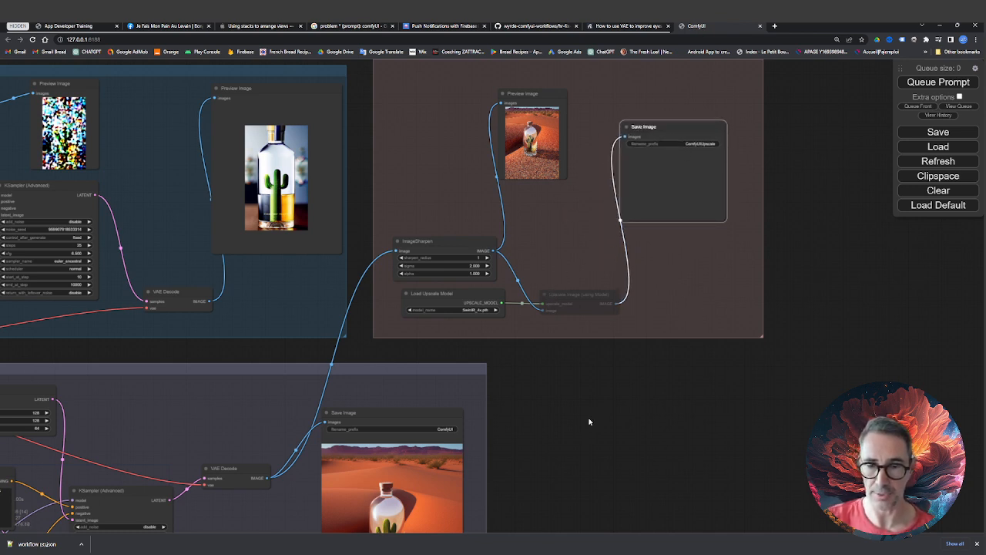
Examine the cactus bottle group's latent size, prompts, two KSampler (Advanced) nodes and their preview images
scroll(530, 407, down, 5)
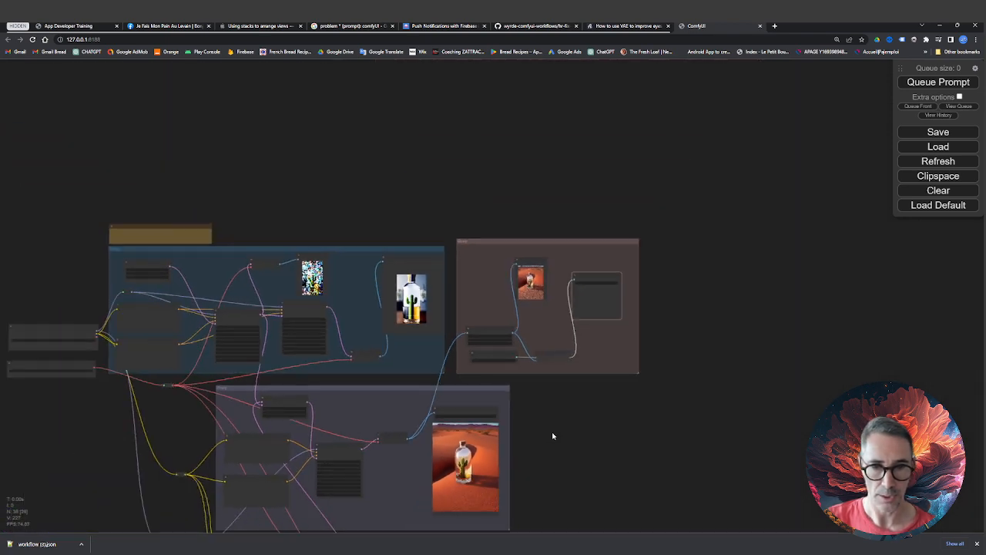
drag(530, 407, 746, 352)
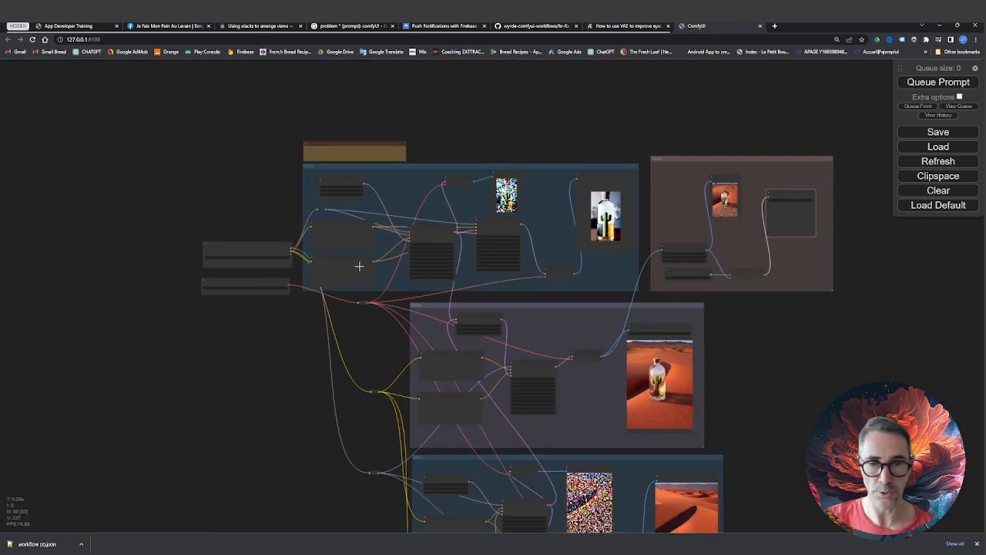
scroll(358, 252, up, 4)
scroll(354, 250, up, 1)
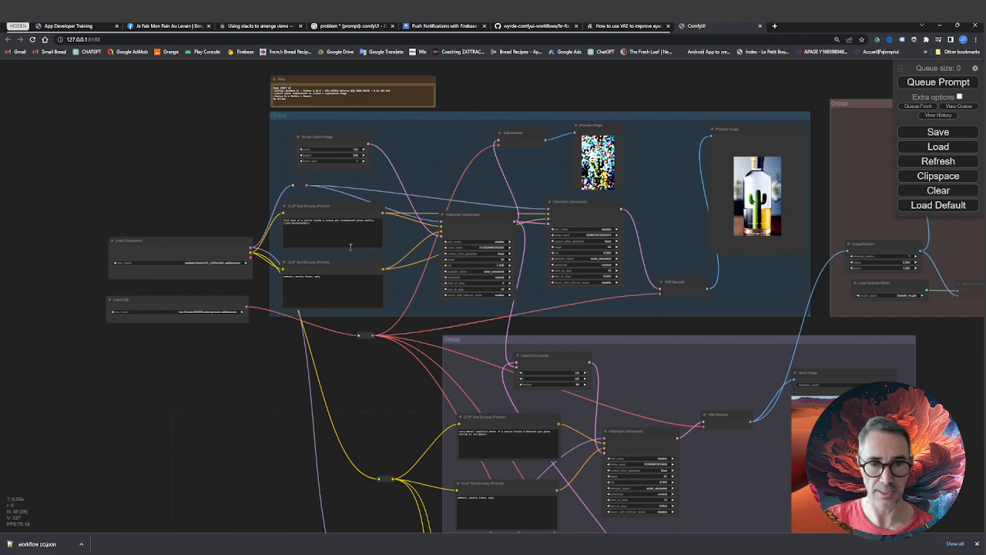
scroll(351, 246, up, 8)
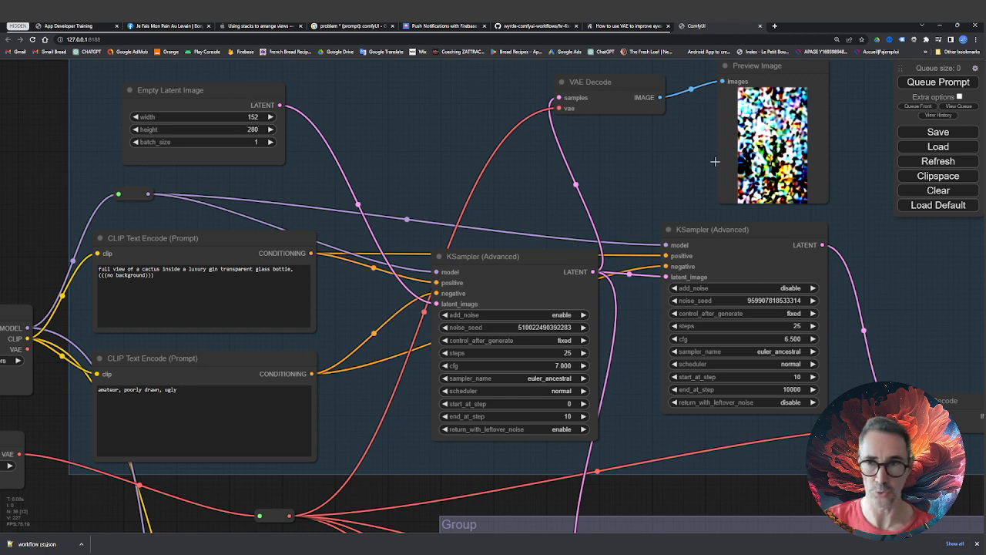
drag(675, 160, 441, 182)
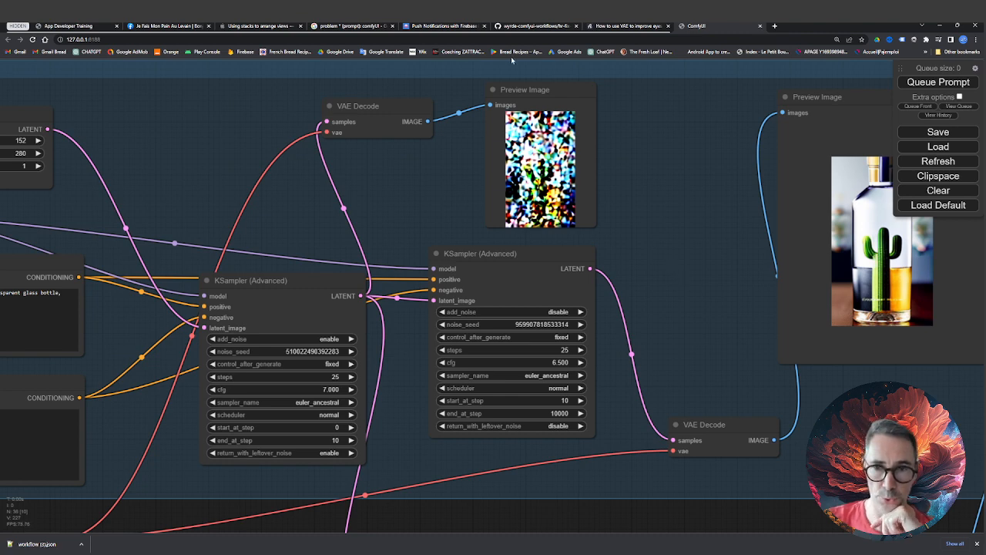
drag(686, 252, 499, 239)
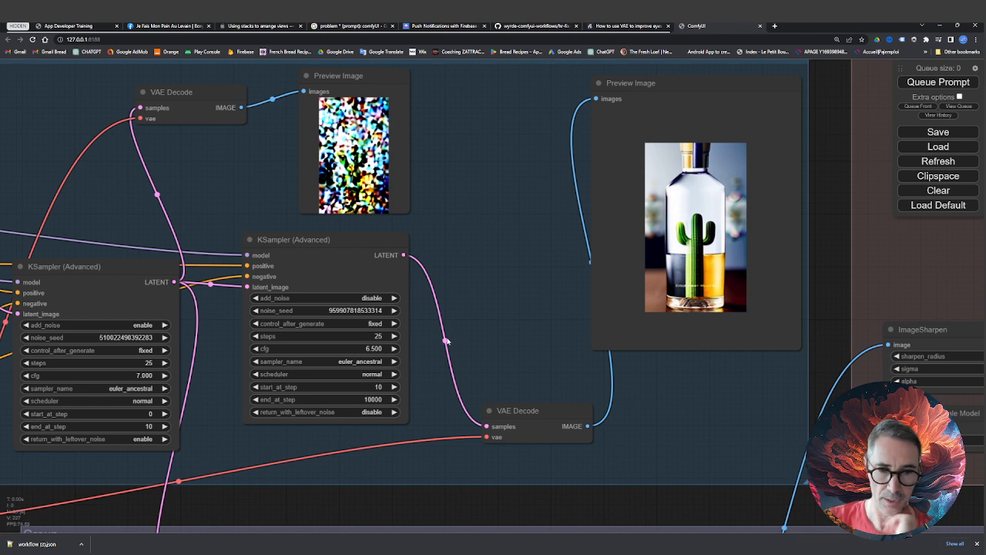
drag(216, 375, 267, 340)
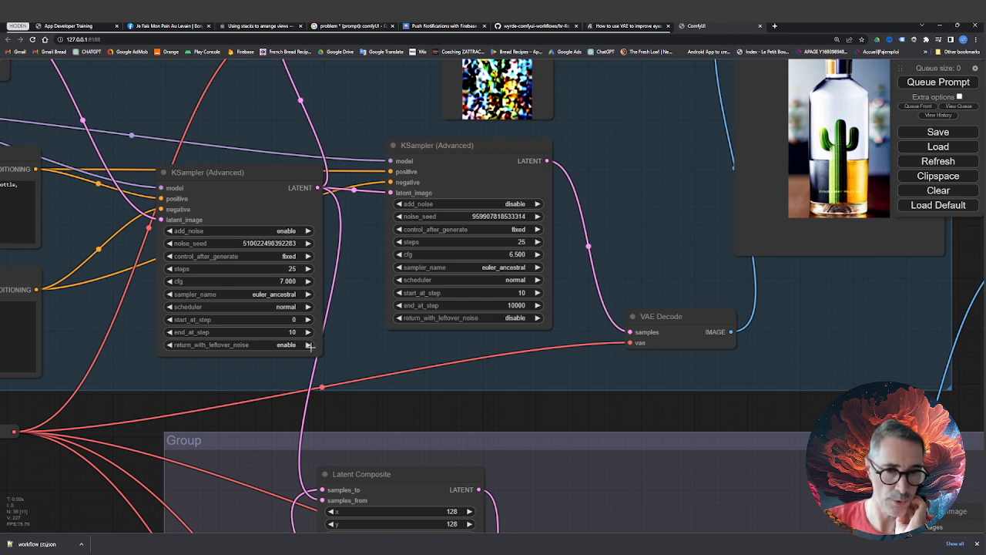
Examine the desert group's latent size, prompts, KSampler (Advanced) settings and noisy and finished previews
scroll(473, 404, down, 5)
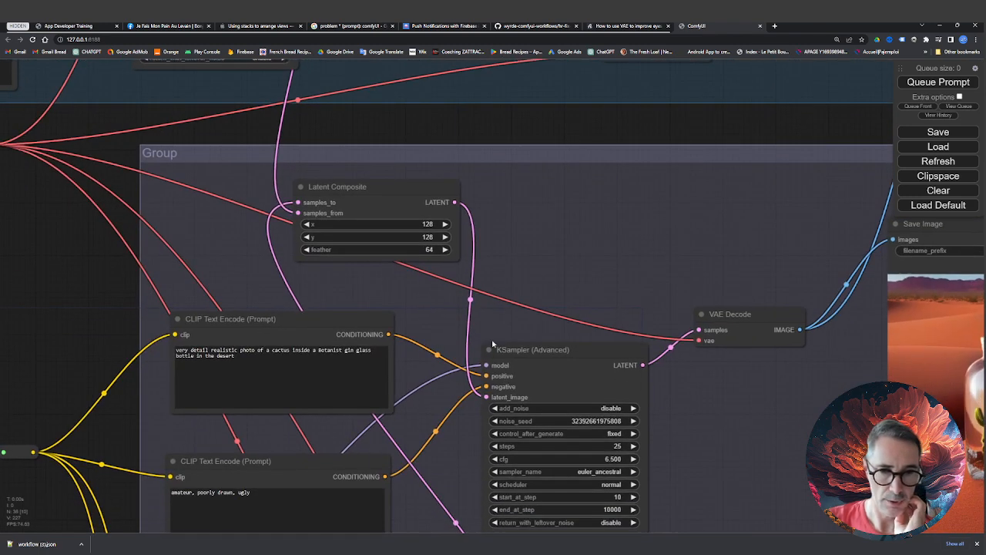
scroll(586, 447, down, 3)
drag(689, 468, 598, 220)
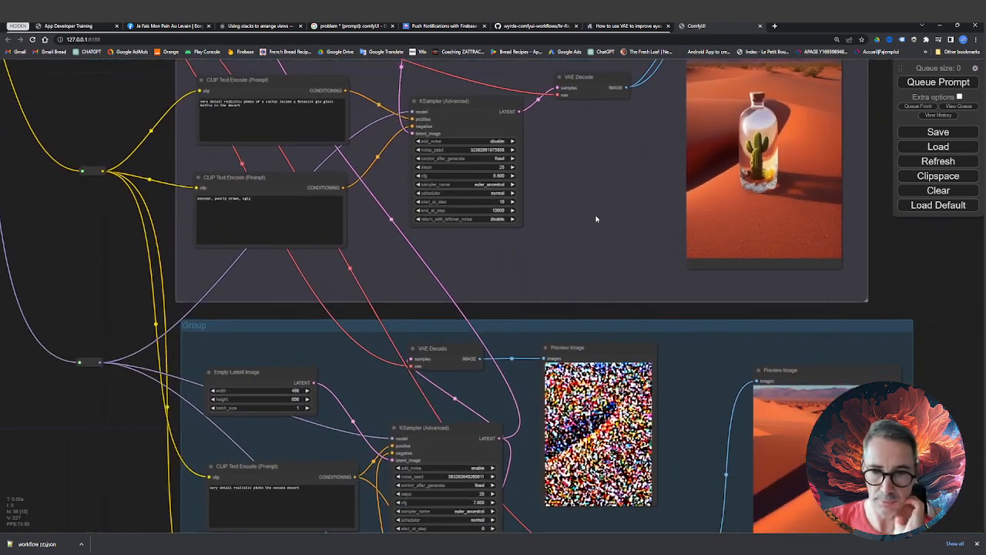
scroll(576, 311, down, 2)
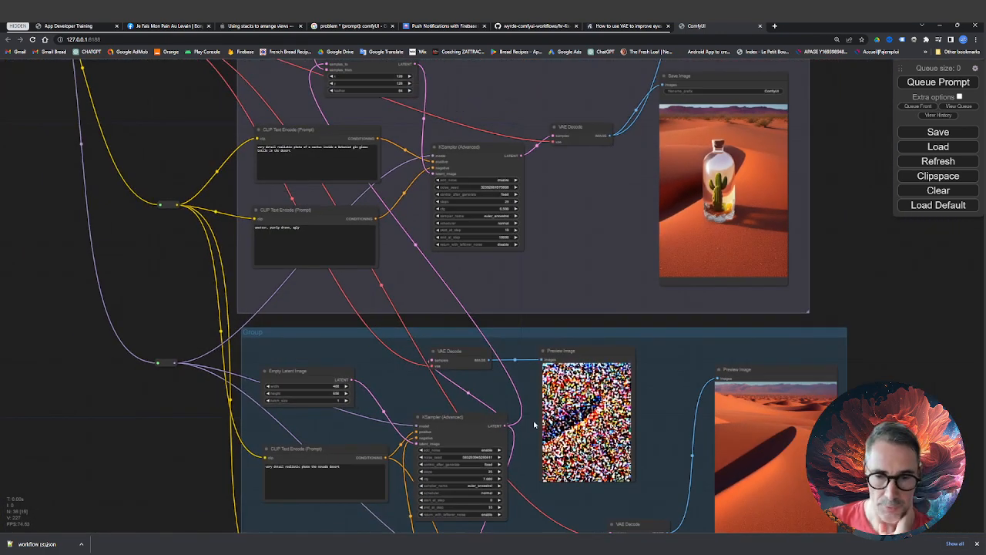
drag(536, 425, 498, 287)
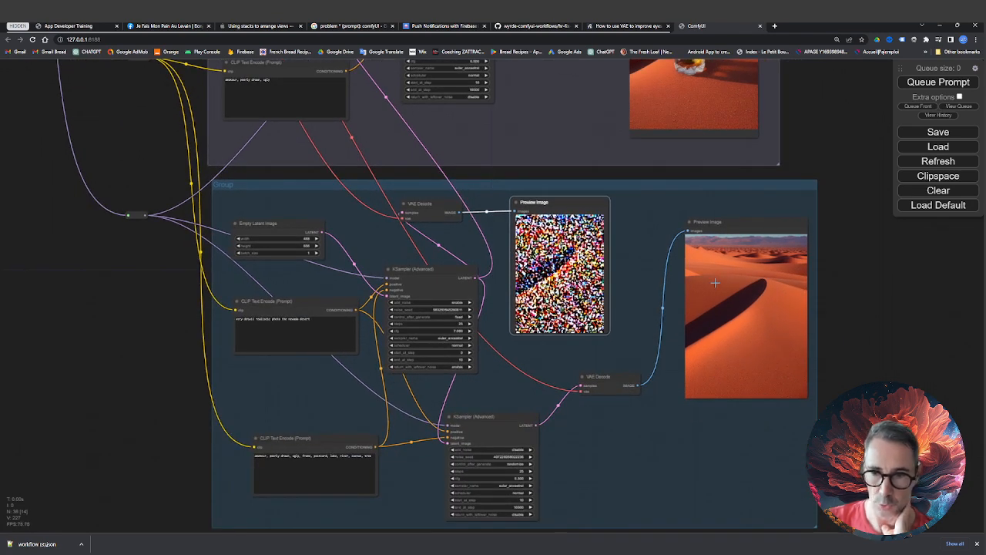
scroll(412, 325, up, 3)
scroll(412, 324, up, 2)
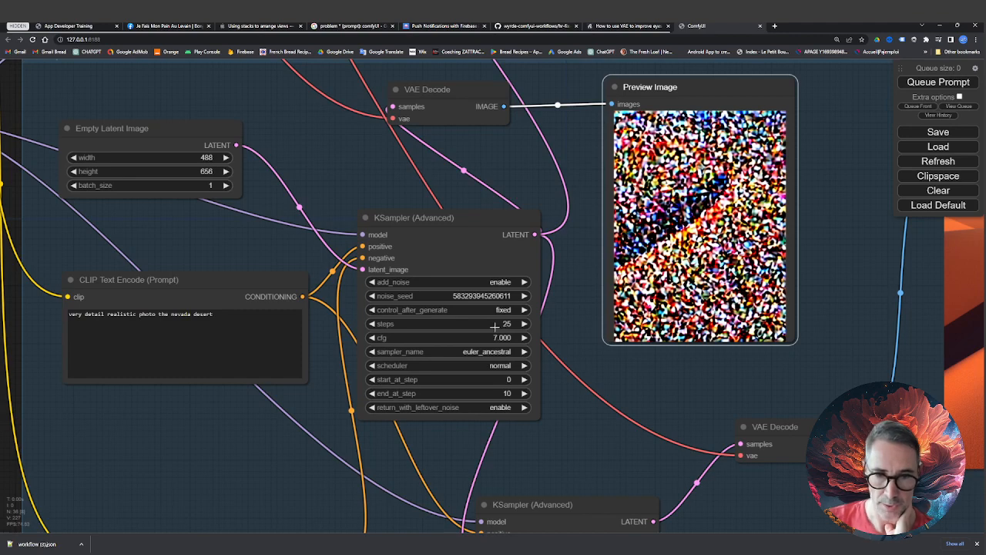
scroll(529, 273, down, 4)
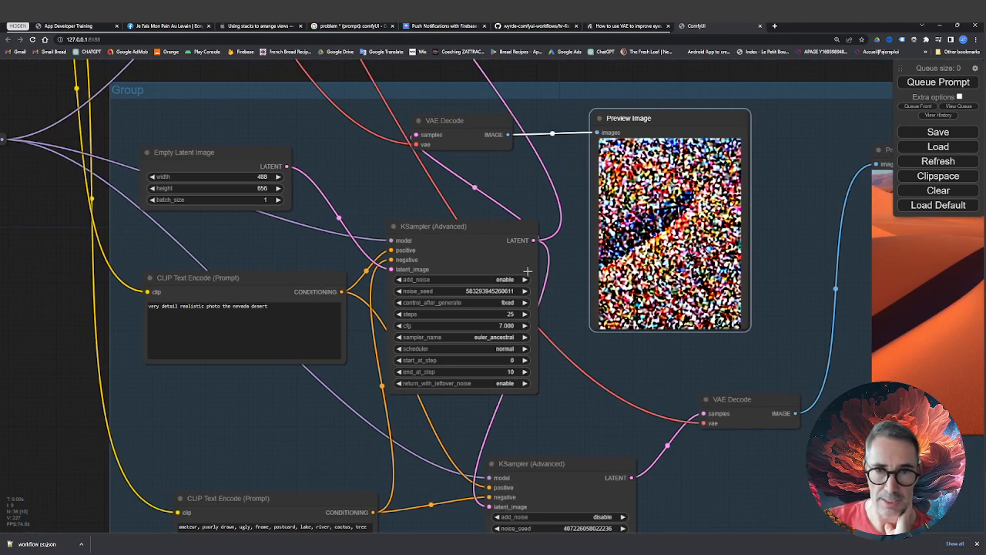
Examine the Latent Composite node's x, y and feather settings and trace its links from the source latents to the saved image
drag(558, 142, 578, 469)
scroll(387, 171, up, 7)
scroll(387, 172, up, 3)
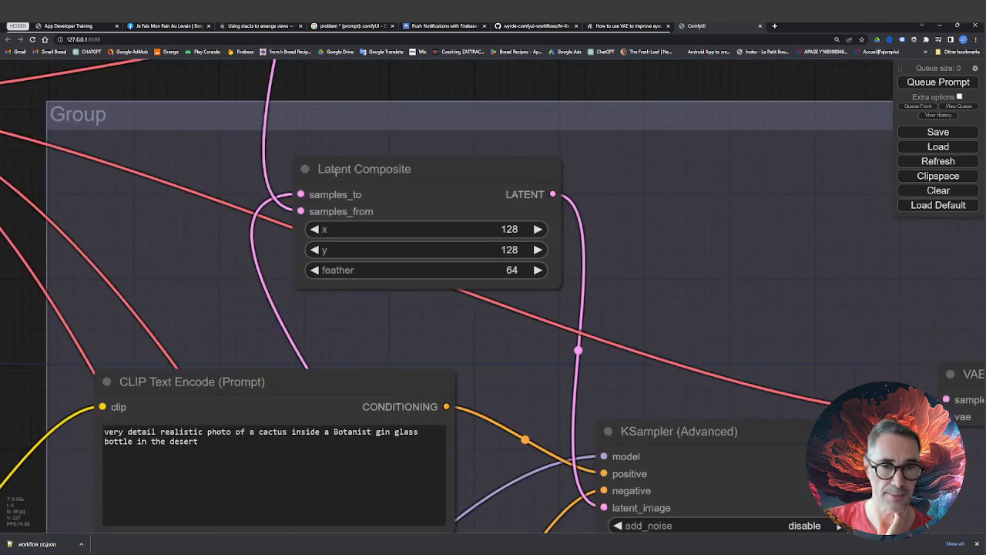
scroll(339, 225, down, 8)
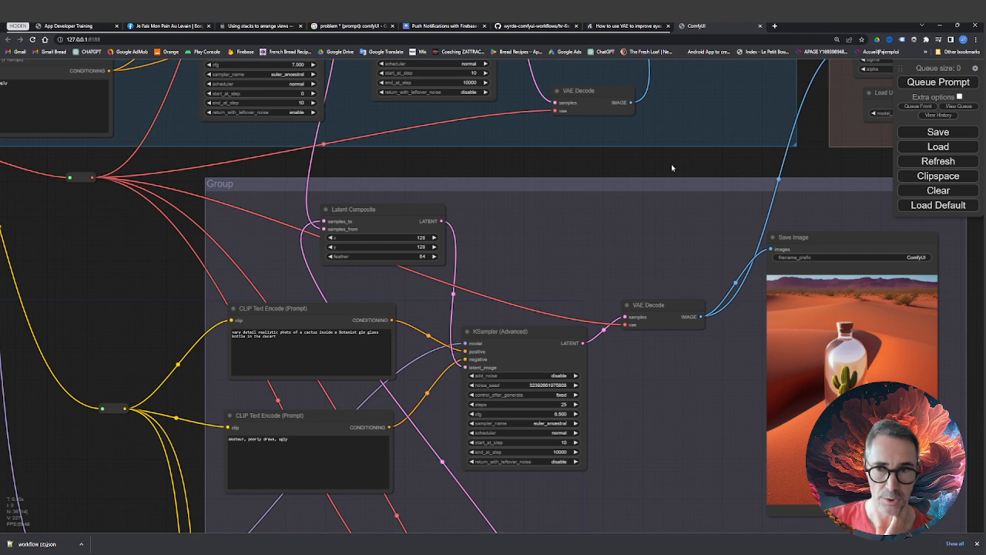
drag(672, 168, 535, 430)
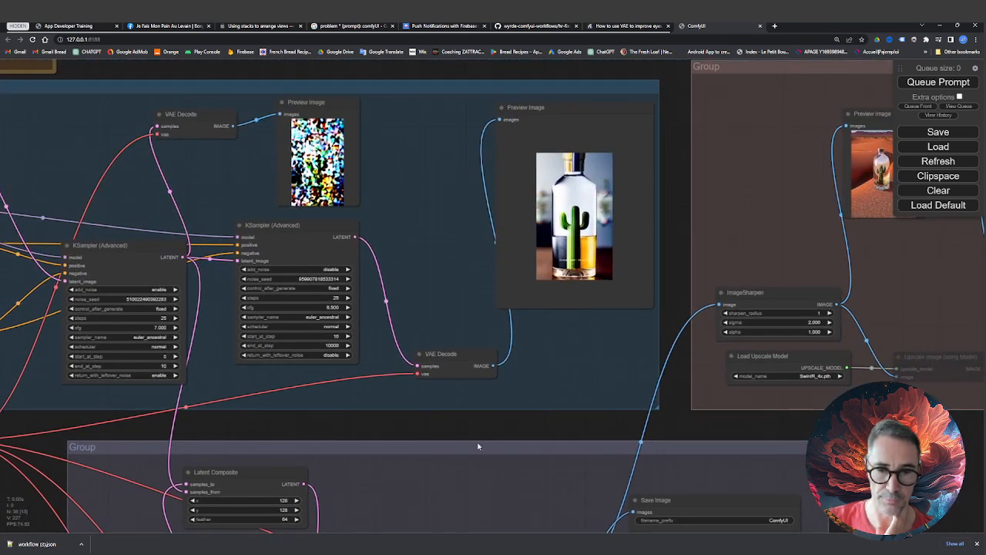
drag(477, 446, 511, 109)
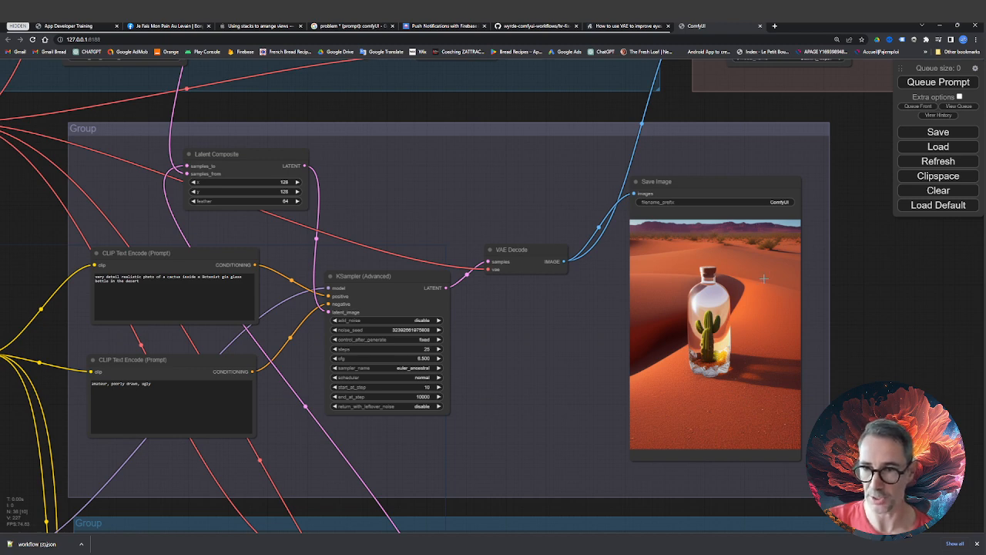
Examine the upscale group's ImageSharpen settings, sharpened preview, Load Upscale Model node and bypassed Upscale Image node
drag(845, 149, 611, 405)
click(507, 238)
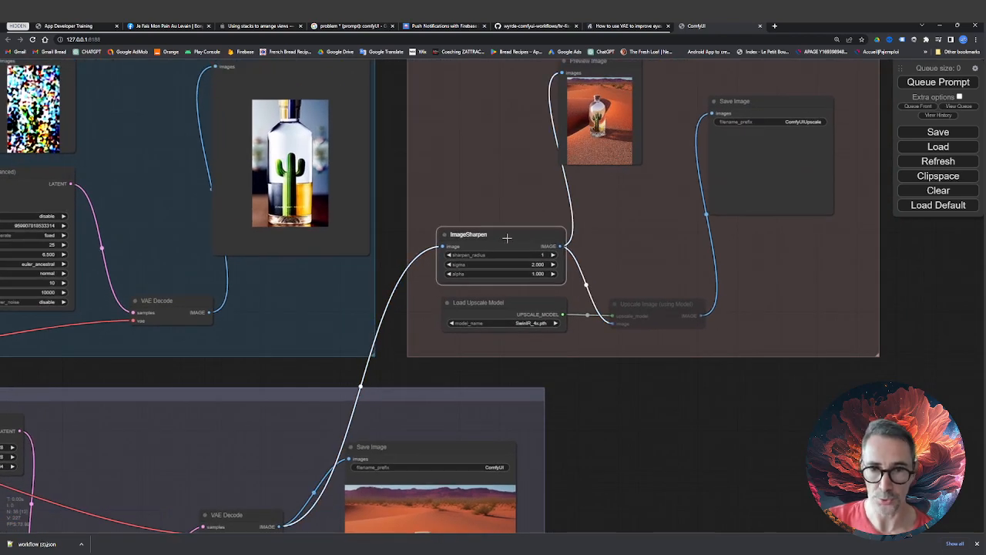
scroll(594, 128, up, 5)
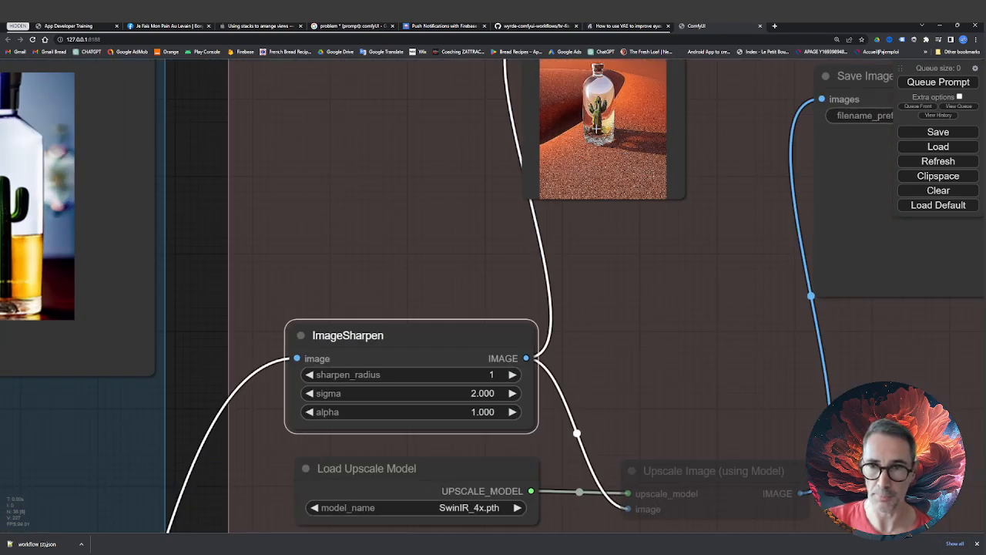
scroll(594, 129, up, 6)
drag(774, 109, 775, 285)
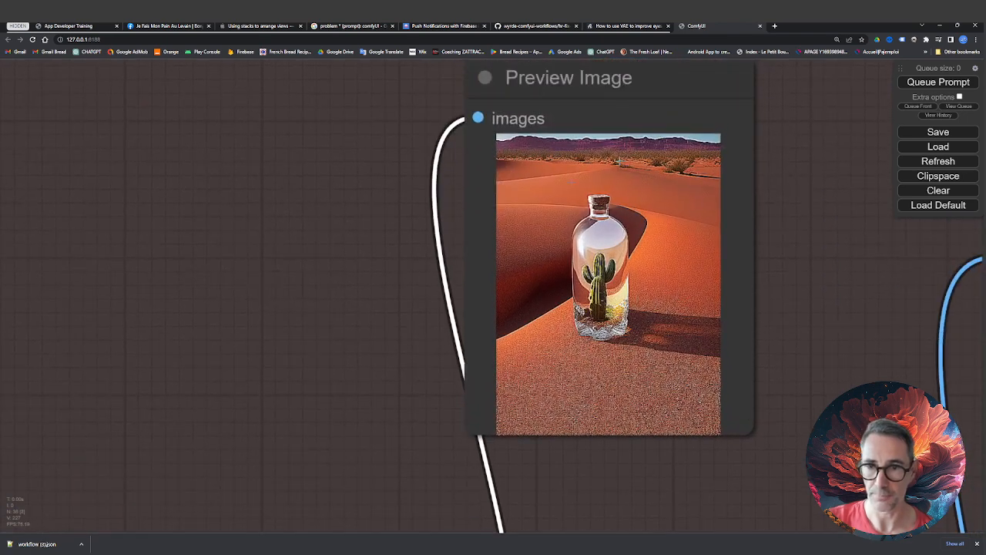
scroll(605, 281, down, 7)
drag(689, 303, 651, 148)
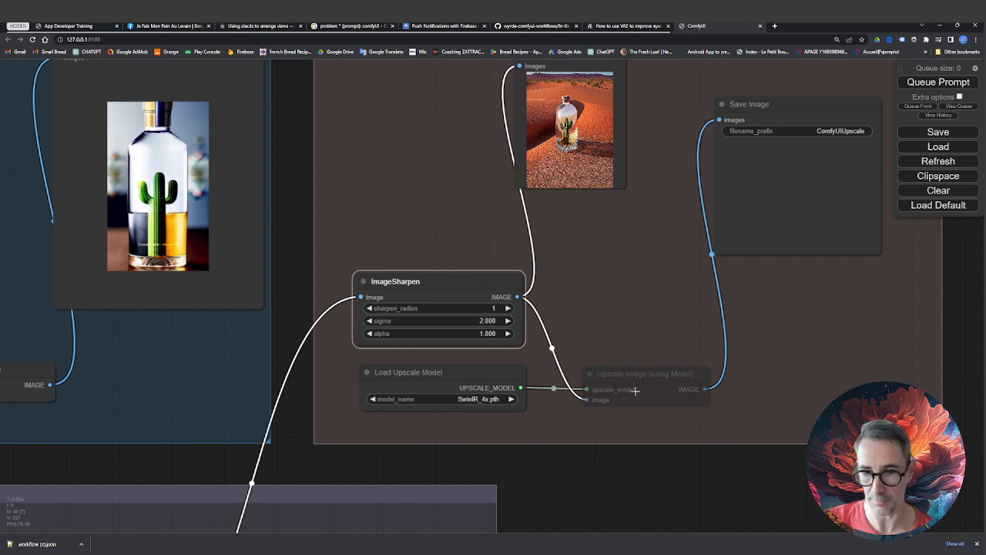
drag(571, 319, 725, 322)
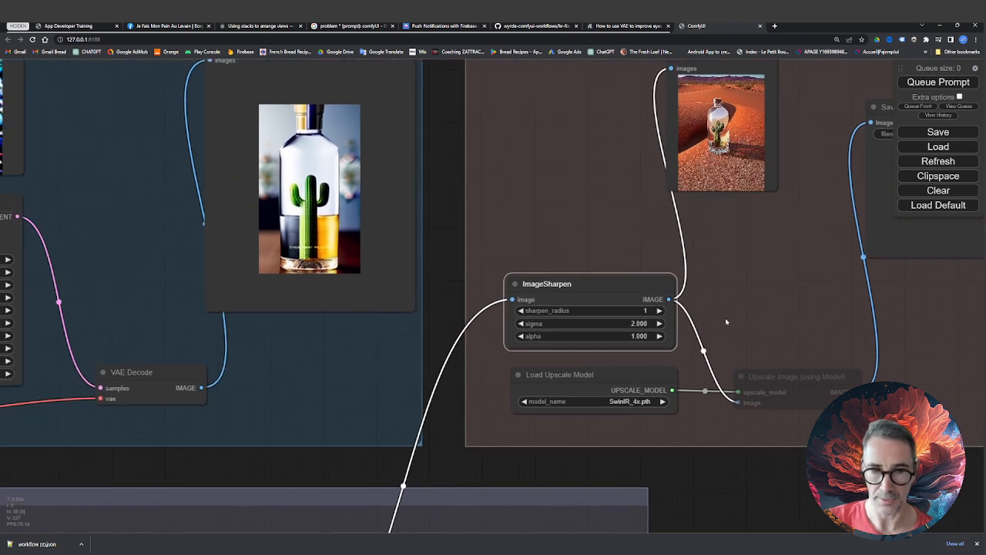
Queue the prompt to generate a new superposed image with the cactus bottle and desert workflow
scroll(423, 260, down, 10)
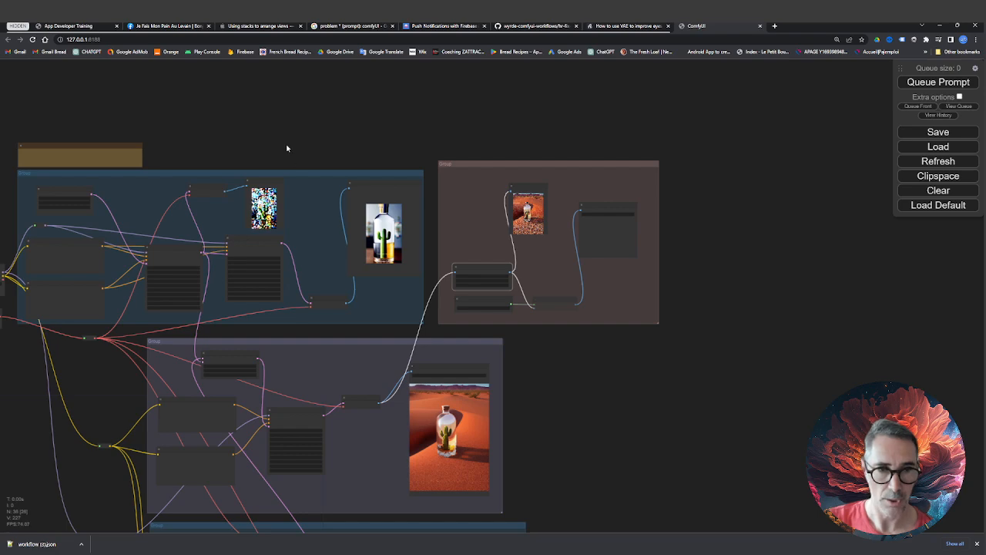
drag(286, 149, 516, 123)
scroll(216, 231, up, 5)
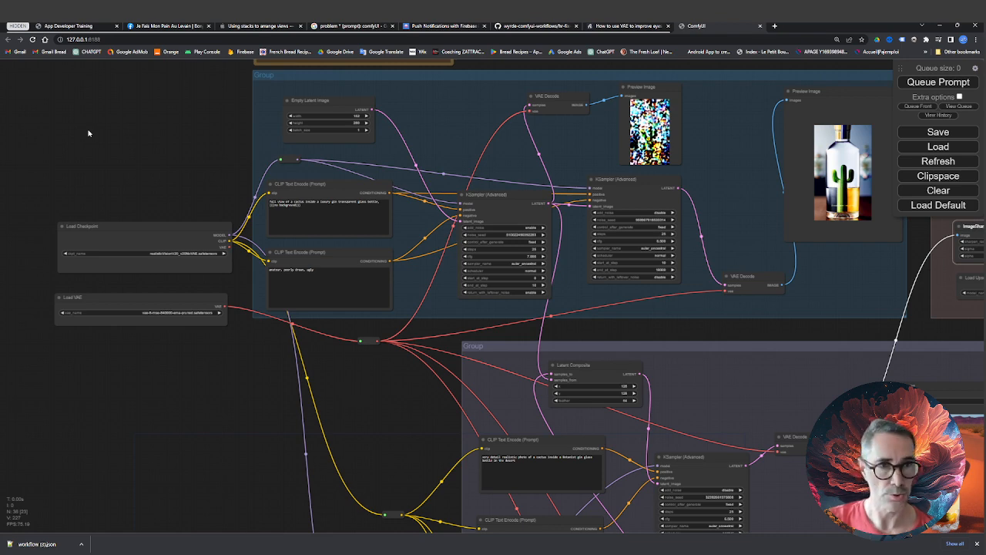
drag(127, 121, 104, 183)
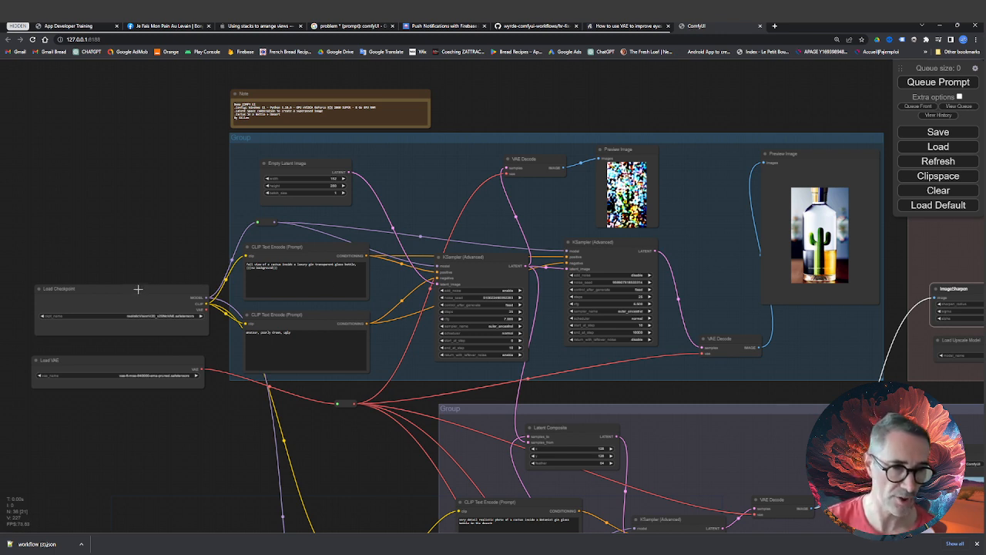
click(949, 84)
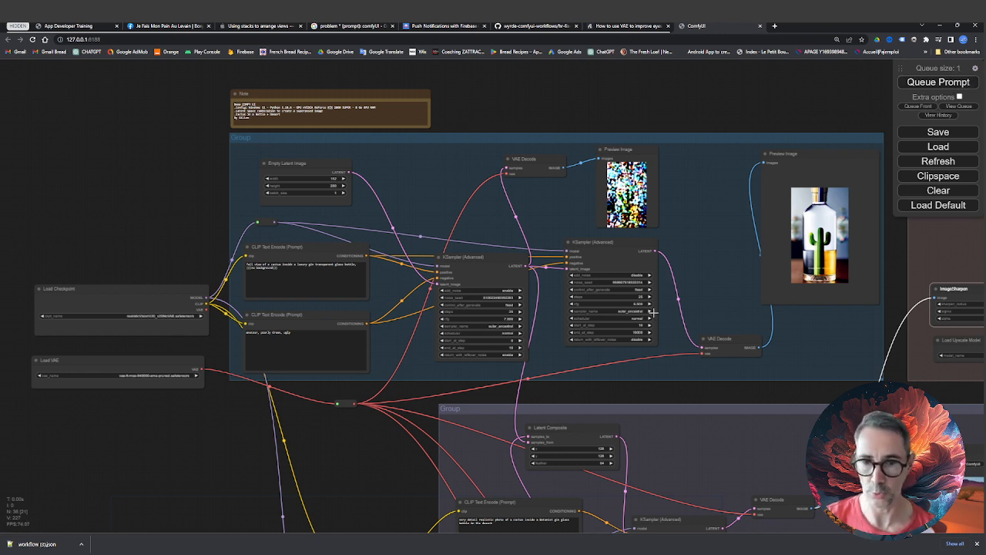
Follow the running generation through the desert, cactus bottle and composite groups, checking each group's preview images
scroll(653, 313, down, 7)
drag(506, 415, 333, 226)
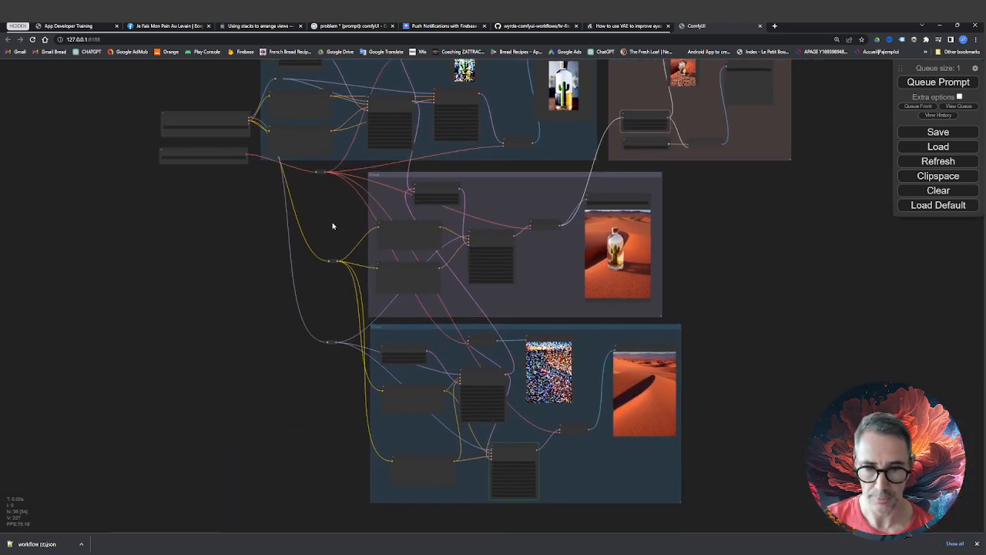
scroll(522, 488, up, 8)
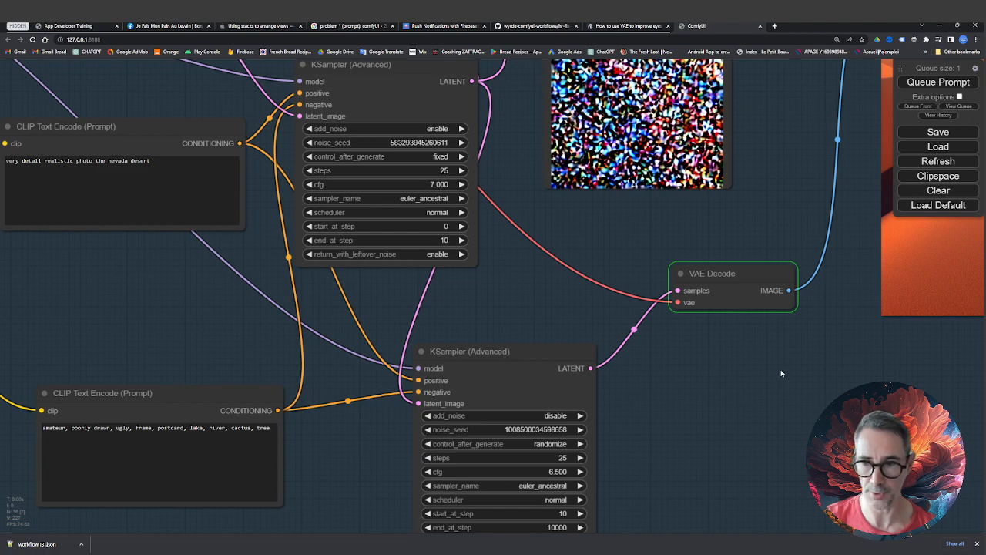
scroll(780, 369, down, 6)
scroll(877, 281, up, 2)
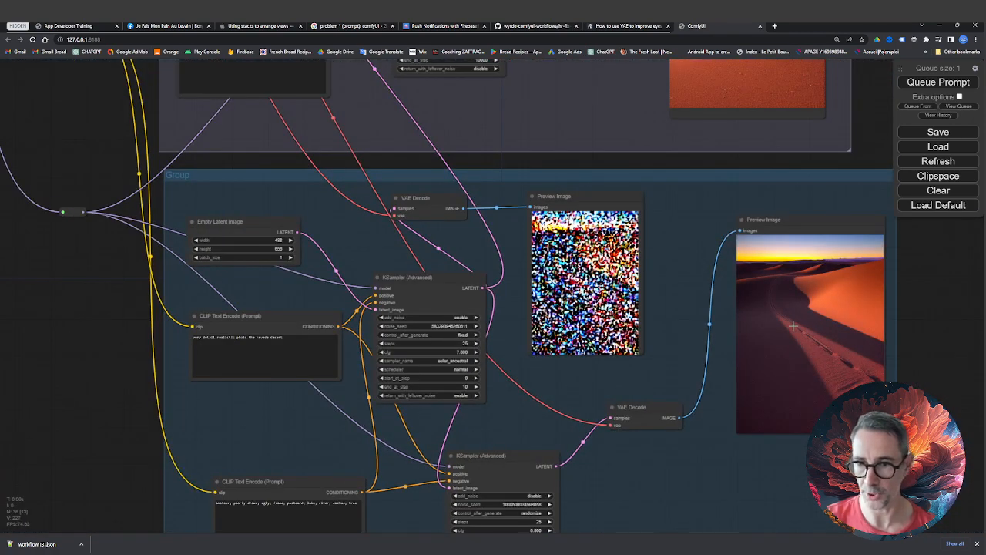
scroll(697, 327, down, 8)
drag(386, 168, 363, 303)
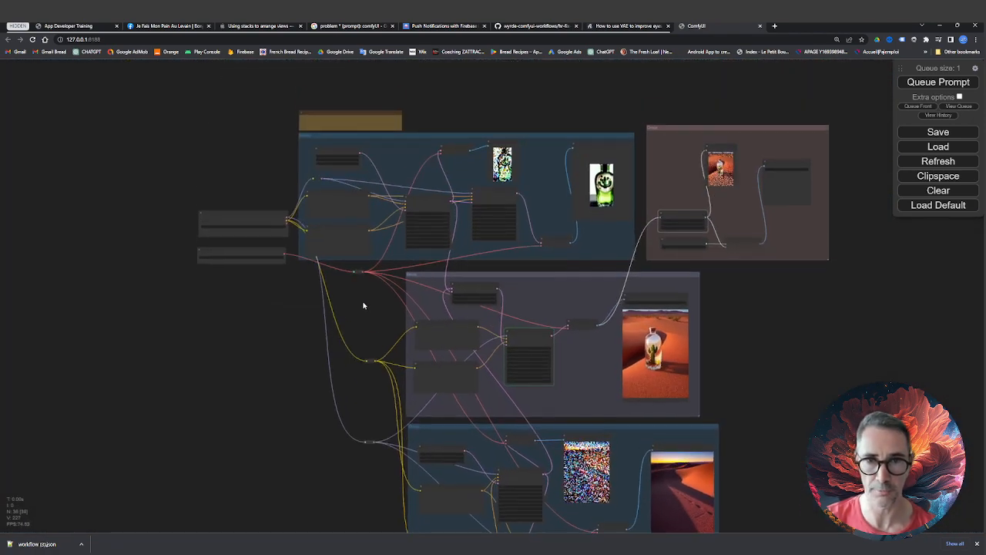
scroll(543, 193, up, 6)
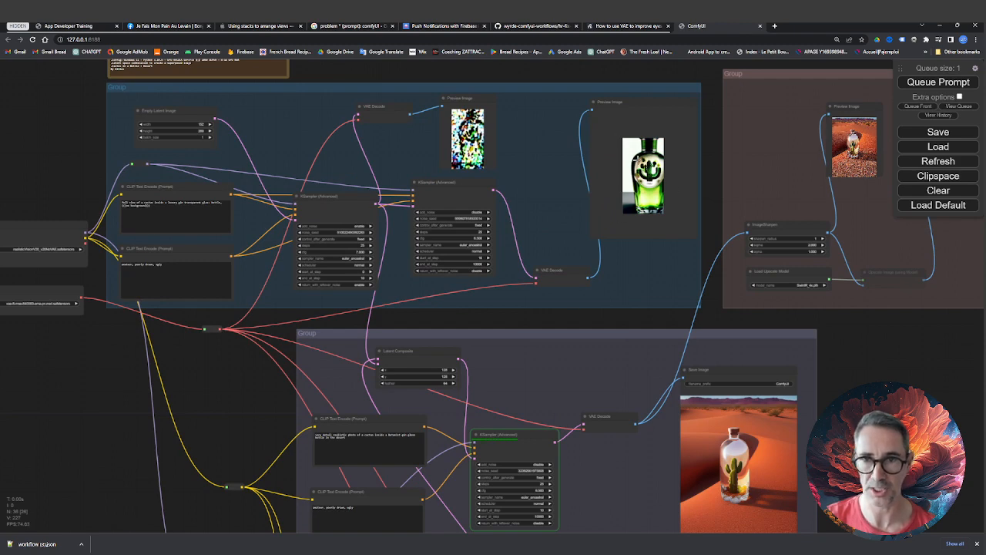
drag(561, 403, 523, 253)
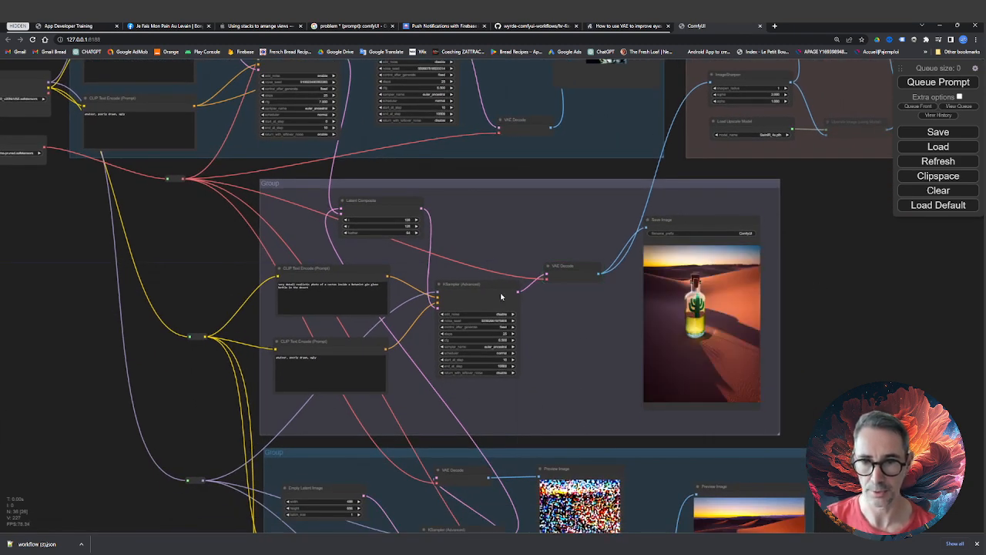
Inspect the newly generated composite in the Save Image node up close and compare it with the desert preview
drag(845, 284, 729, 224)
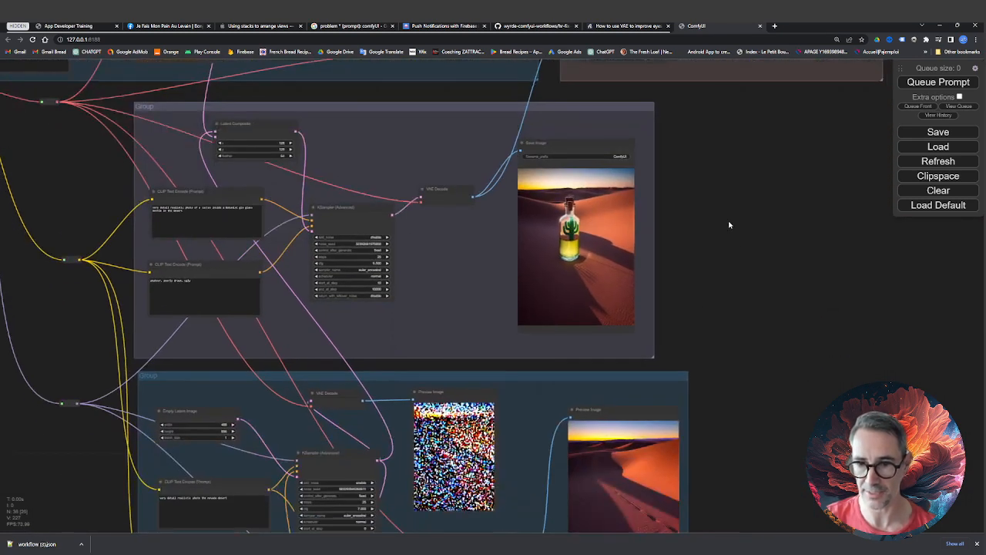
drag(745, 397, 736, 296)
drag(696, 323, 715, 465)
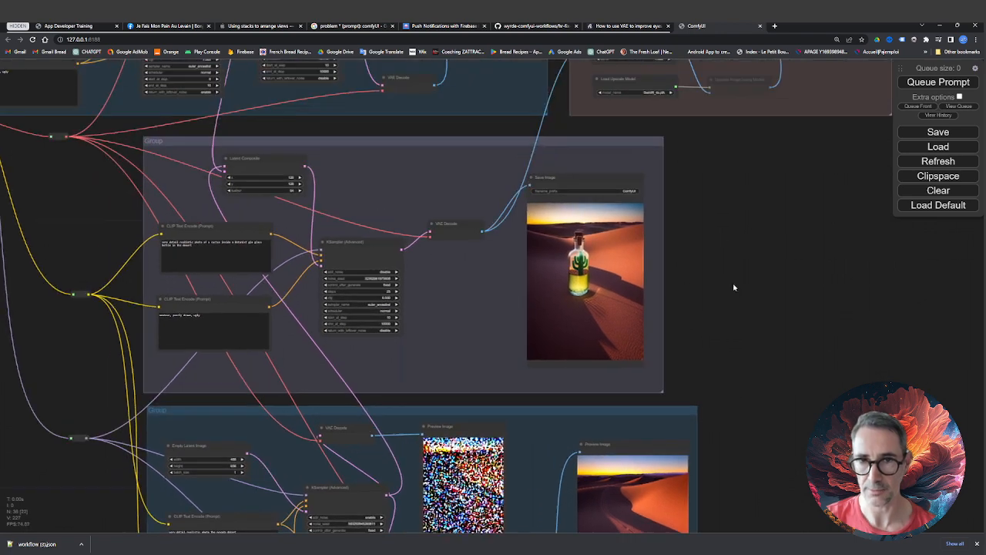
scroll(539, 263, up, 12)
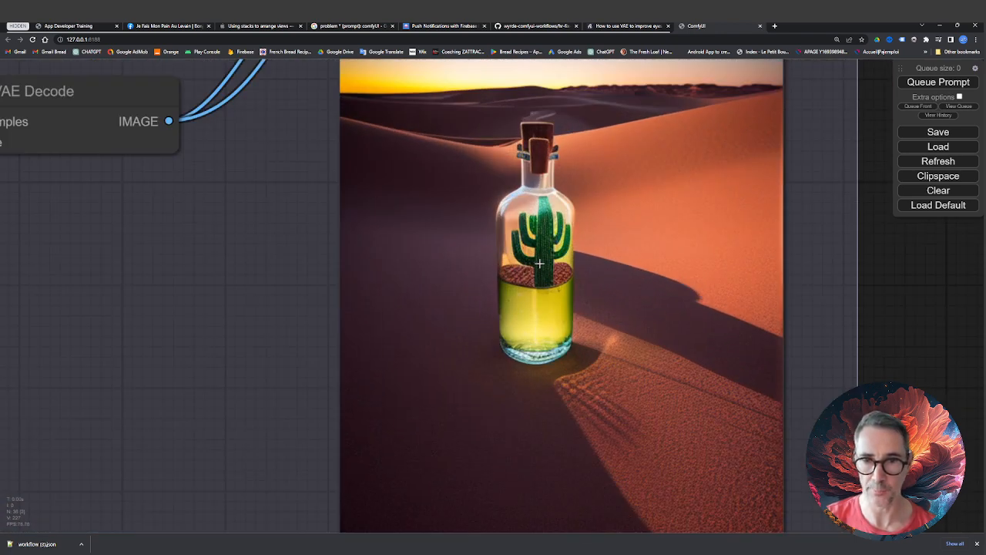
scroll(860, 184, down, 8)
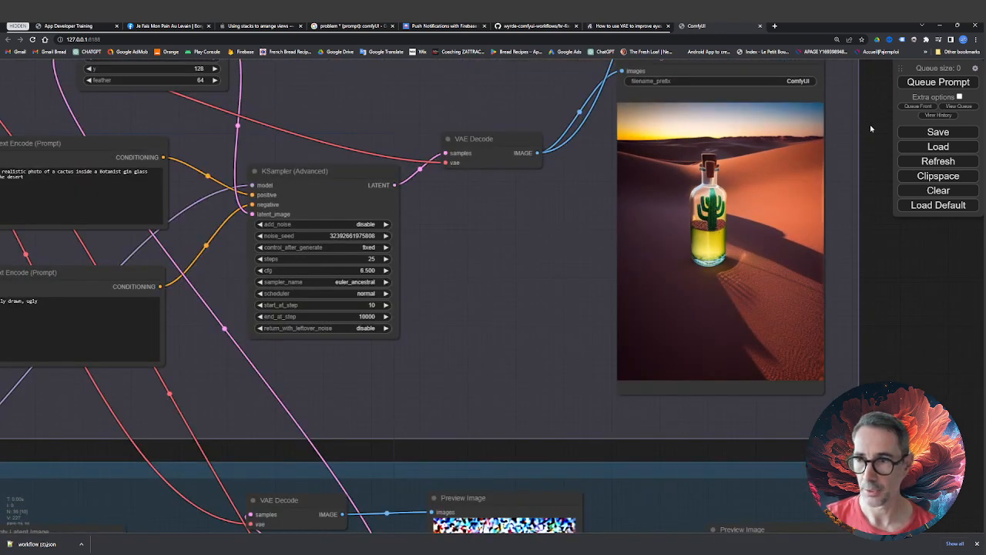
Inspect the sharpened result in the upscale group's Preview Image node, and review the complete workflow with all four groups
drag(870, 129, 636, 467)
drag(773, 340, 774, 425)
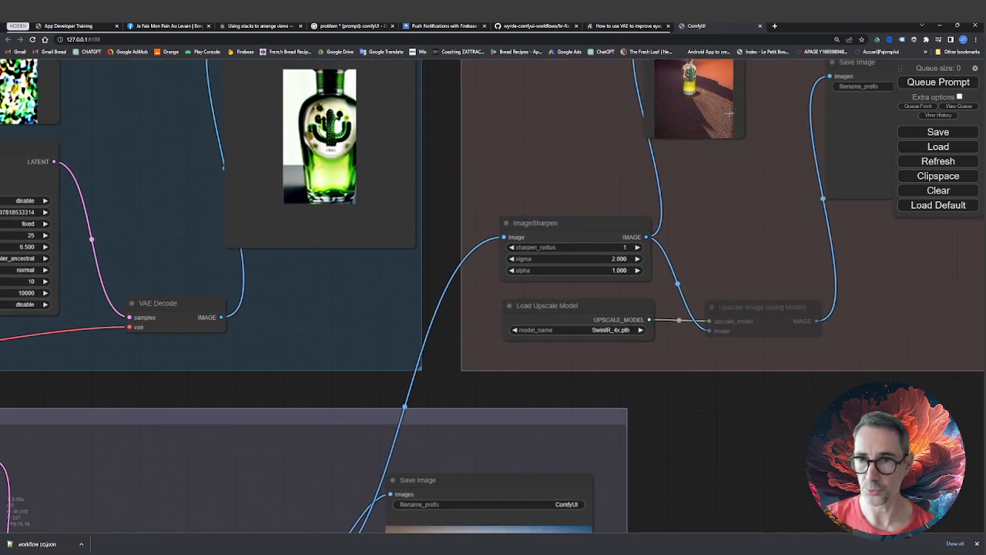
scroll(739, 114, up, 6)
drag(770, 148, 778, 418)
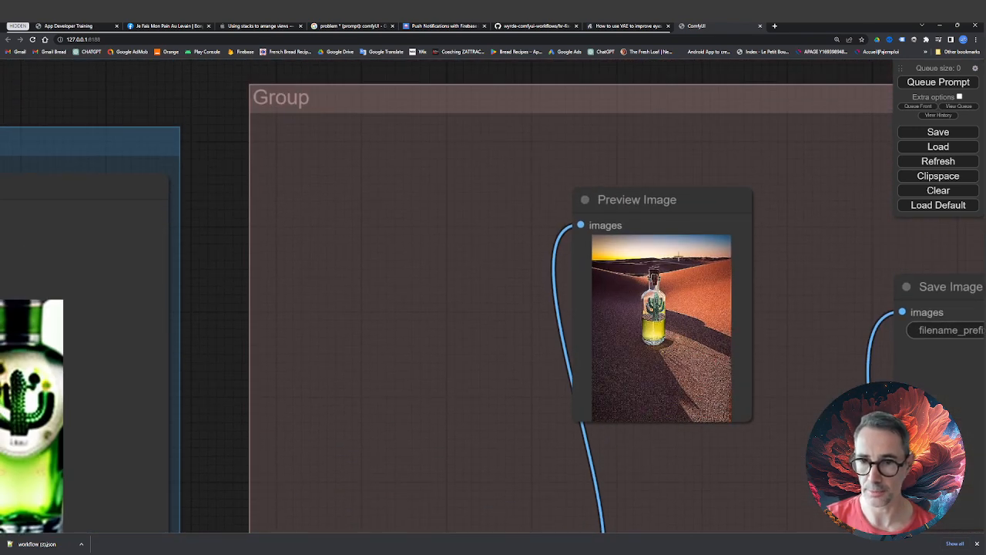
scroll(830, 316, down, 8)
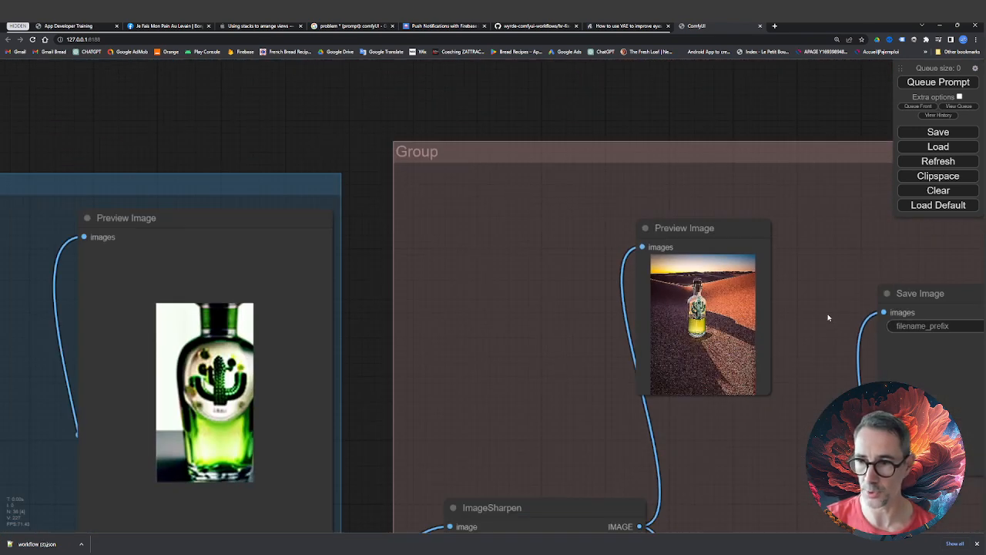
scroll(798, 245, down, 4)
scroll(463, 246, down, 3)
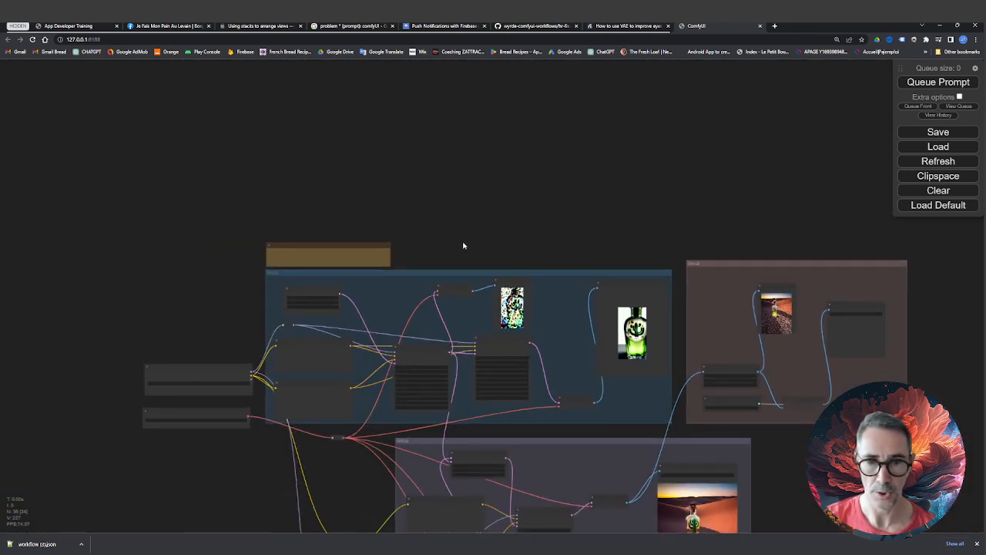
drag(463, 246, 402, 143)
drag(713, 383, 648, 288)
scroll(687, 294, down, 3)
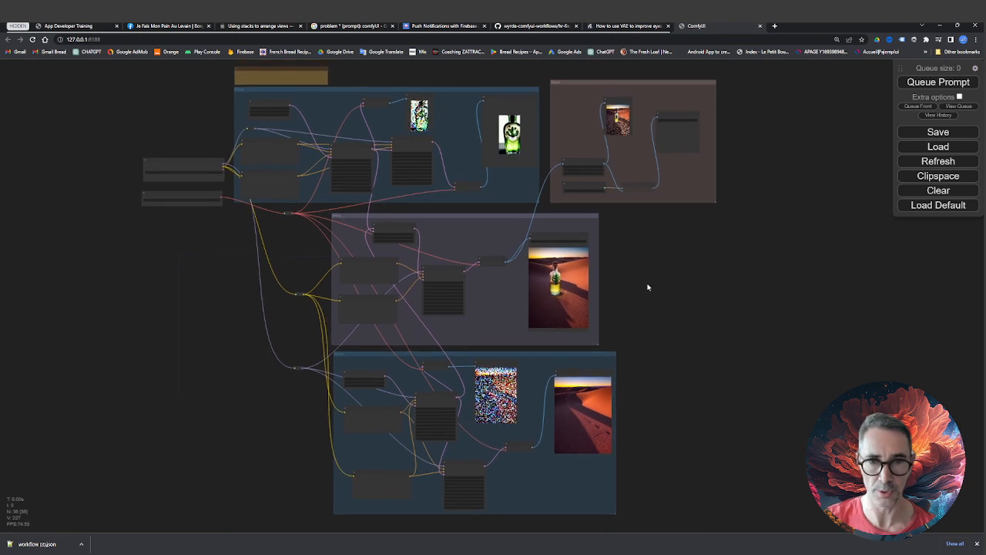